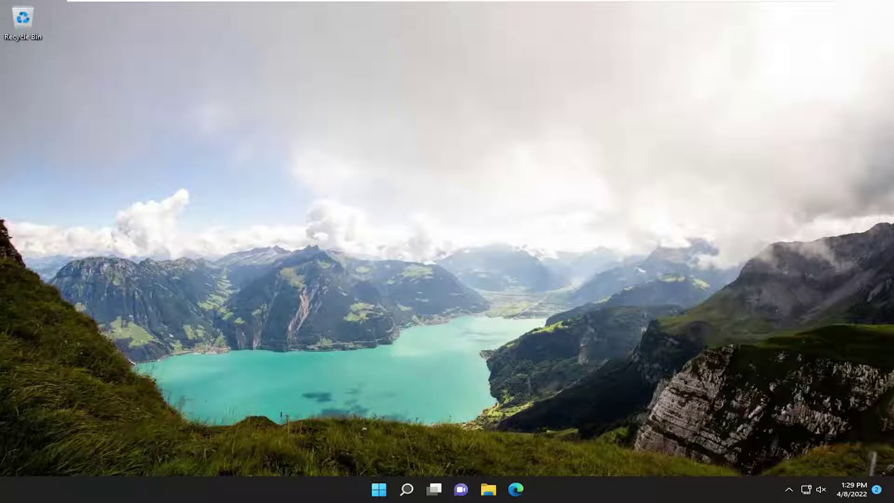
# Launch the Settings app by searching 'settings' from the taskbar.
pyautogui.click(406, 488)
pyautogui.write('settings')
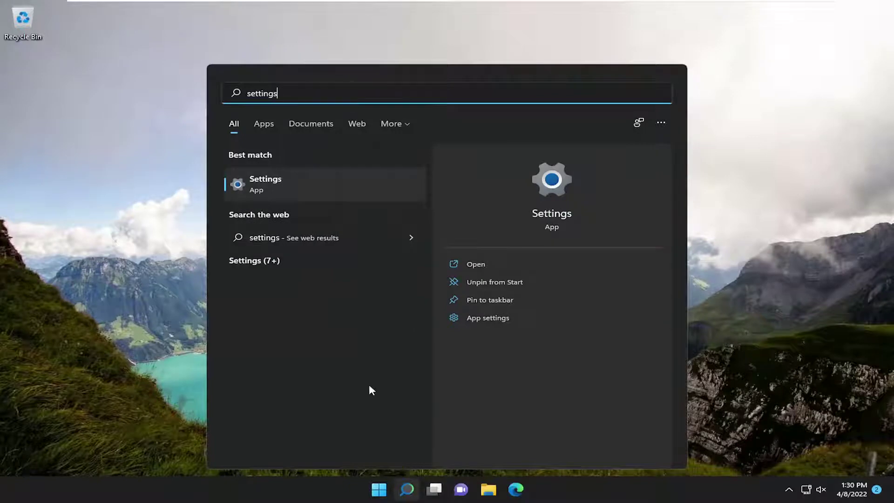
pyautogui.click(315, 198)
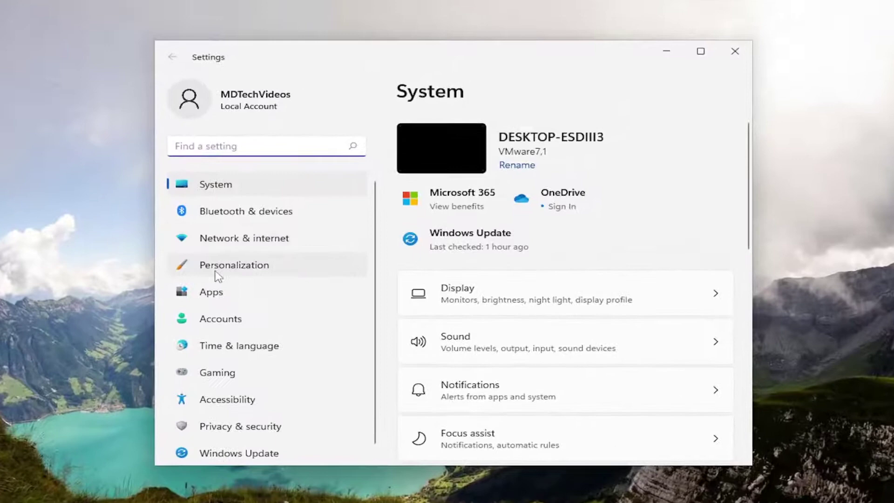
# Go to Privacy & security and scroll down to the App permissions list.
pyautogui.click(222, 434)
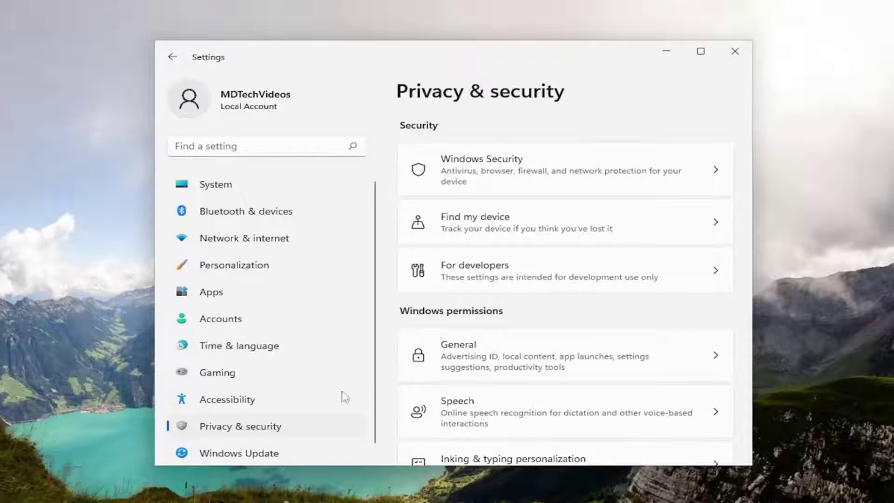
pyautogui.scroll(-3, 493, 289)
pyautogui.scroll(-7, 493, 289)
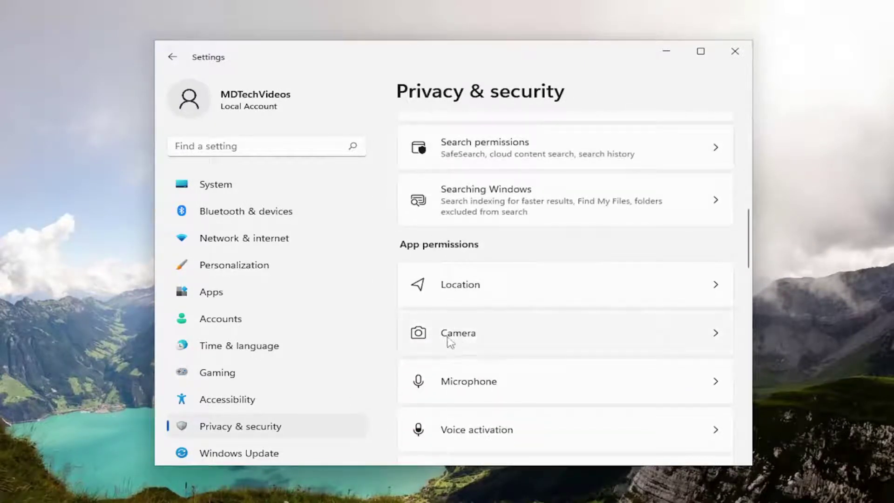
# Open the Camera permissions page and confirm camera access and app camera access are On.
pyautogui.click(449, 338)
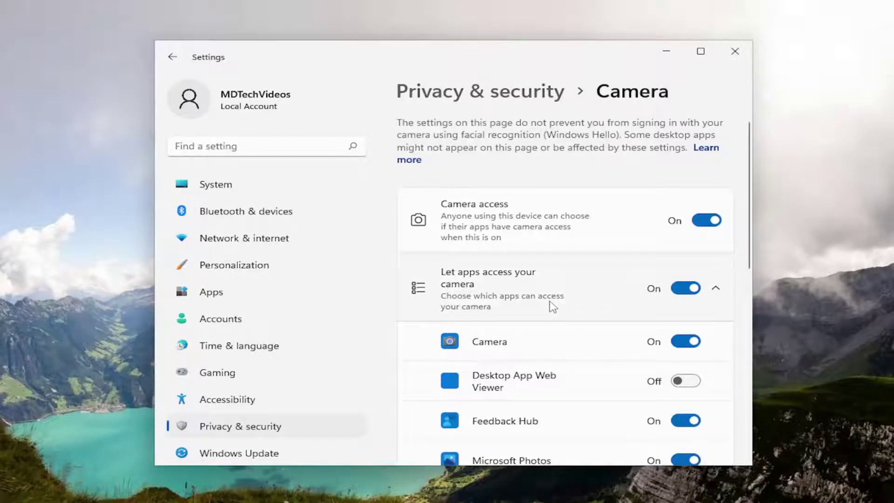
pyautogui.scroll(-2, 552, 307)
pyautogui.scroll(-2, 635, 285)
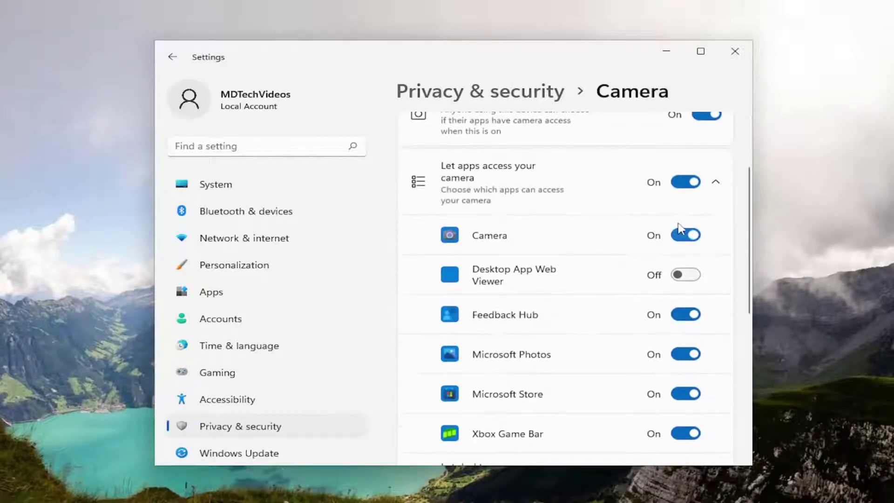
pyautogui.scroll(-2, 634, 335)
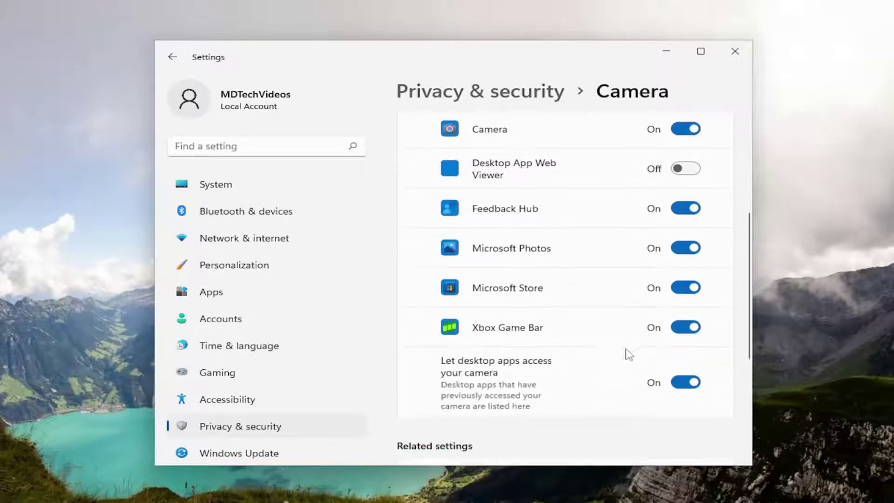
pyautogui.scroll(4, 628, 266)
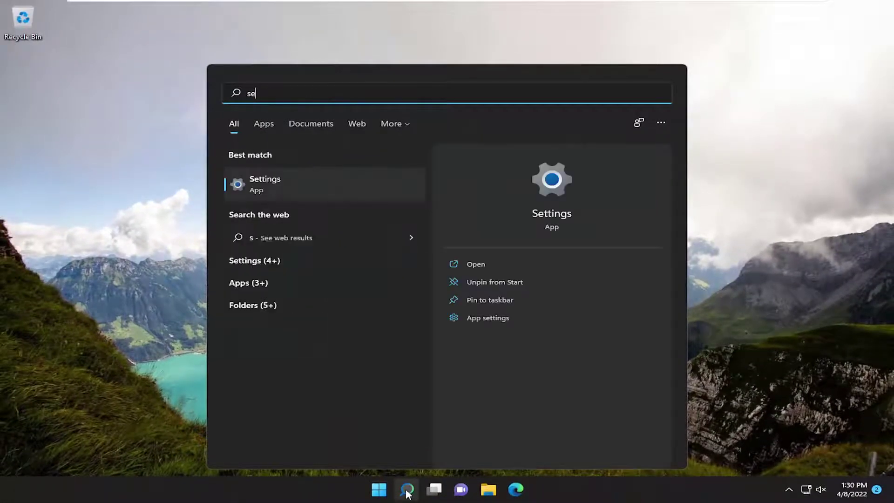
# Launch Services via 'services' search, enlarge its window, adjust the Name column and scroll the list.
pyautogui.write('rvices')
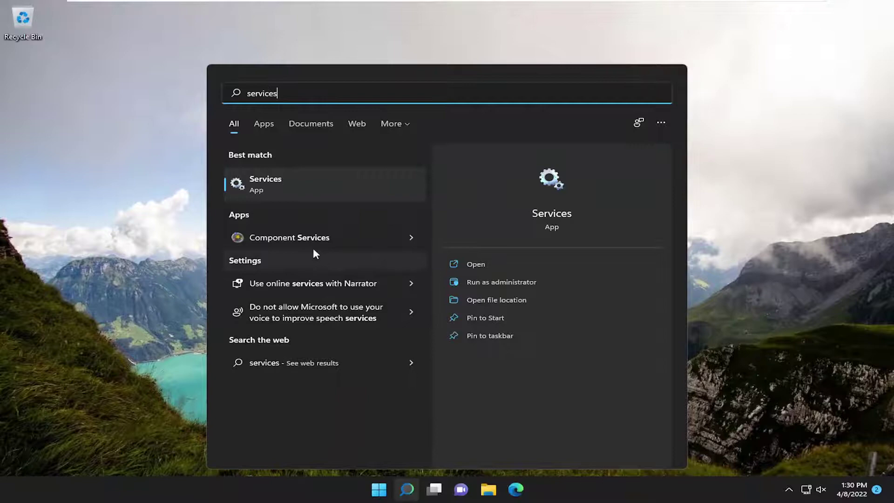
pyautogui.click(281, 183)
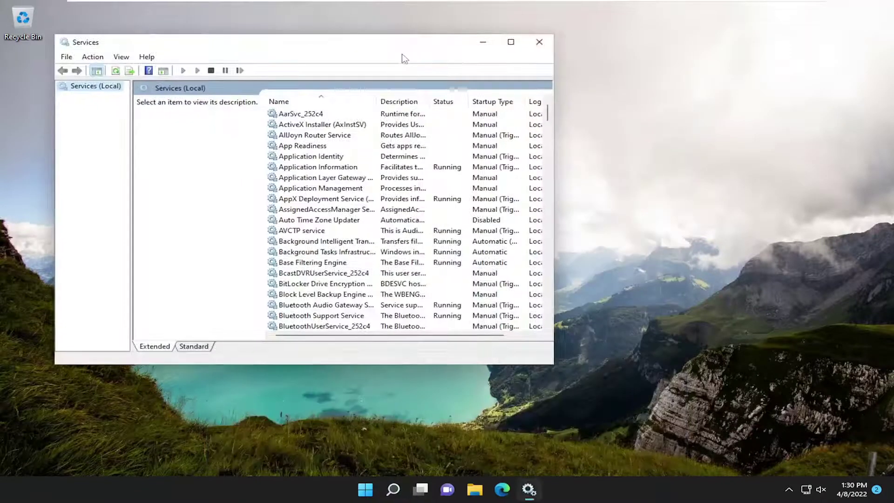
pyautogui.moveTo(403, 44); pyautogui.dragTo(528, 38)
pyautogui.moveTo(681, 361); pyautogui.dragTo(721, 408)
pyautogui.moveTo(501, 95); pyautogui.dragTo(549, 96)
pyautogui.moveTo(722, 409); pyautogui.dragTo(834, 438)
pyautogui.moveTo(575, 37); pyautogui.dragTo(532, 41)
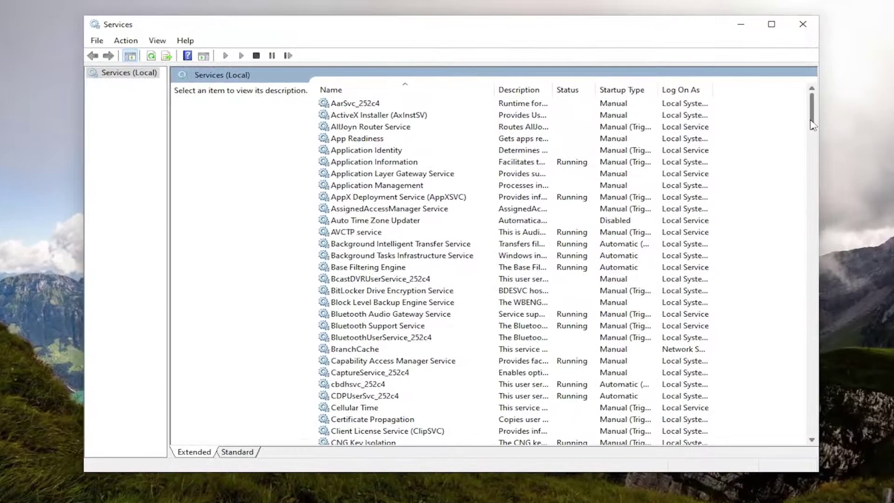
pyautogui.moveTo(811, 124); pyautogui.dragTo(809, 406)
# Set Windows Camera Frame Server to Automatic startup, start it, and apply the change.
pyautogui.click(358, 201)
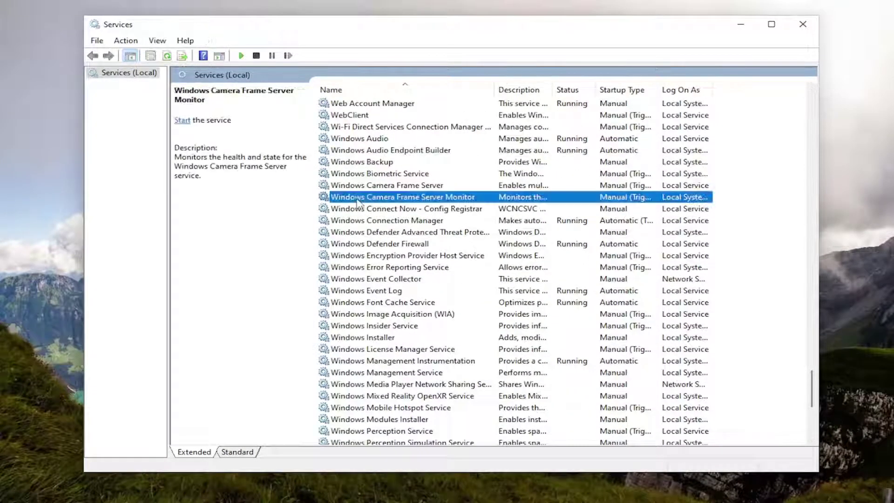
pyautogui.click(359, 187)
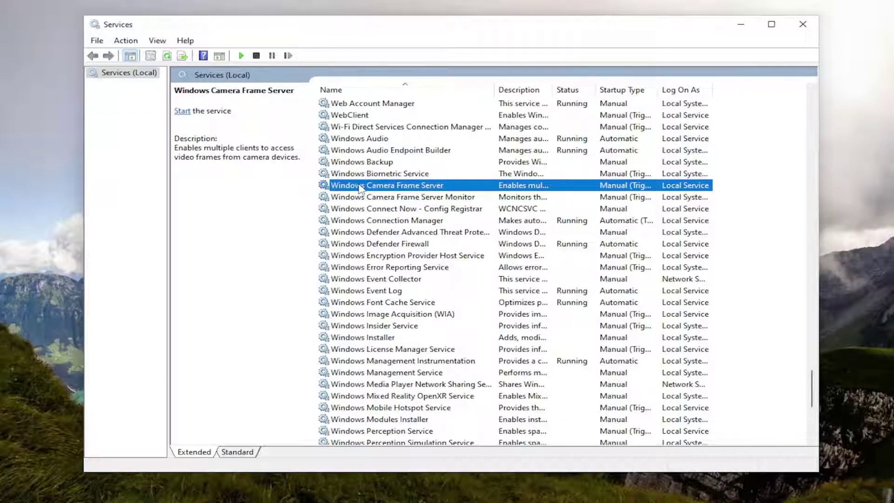
pyautogui.click(362, 201)
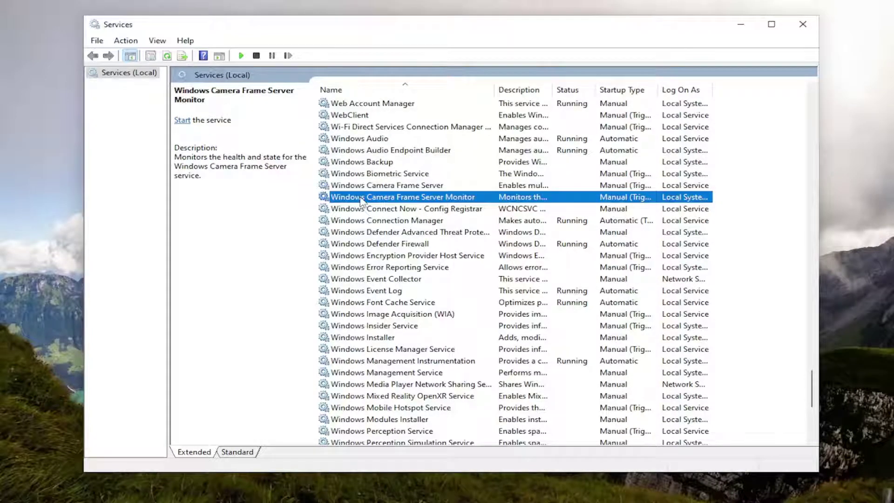
pyautogui.doubleClick(368, 186)
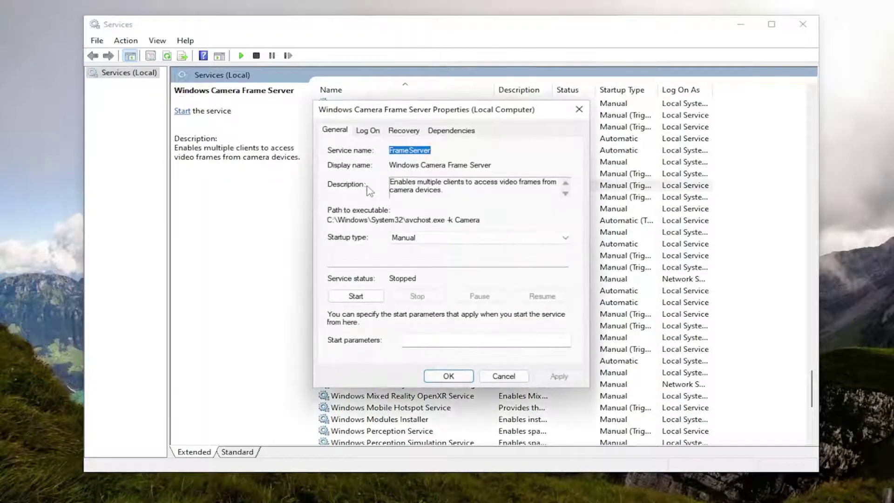
pyautogui.click(406, 238)
pyautogui.click(416, 258)
pyautogui.click(340, 293)
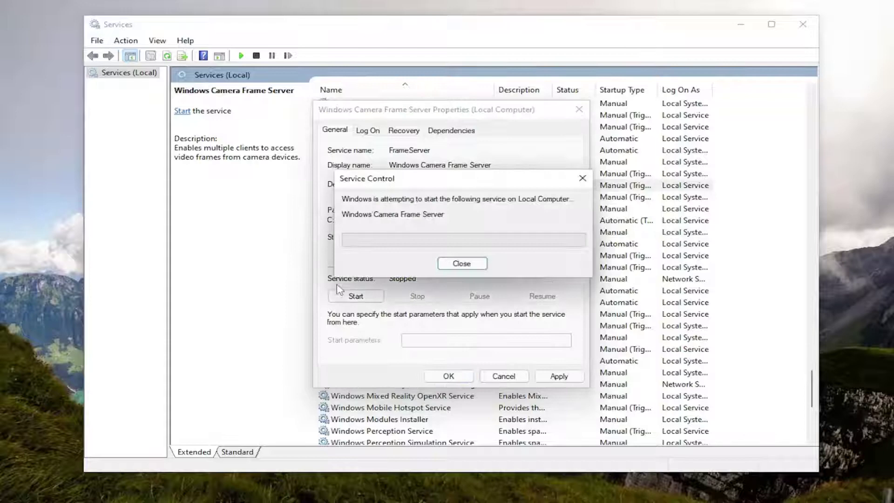
pyautogui.click(557, 375)
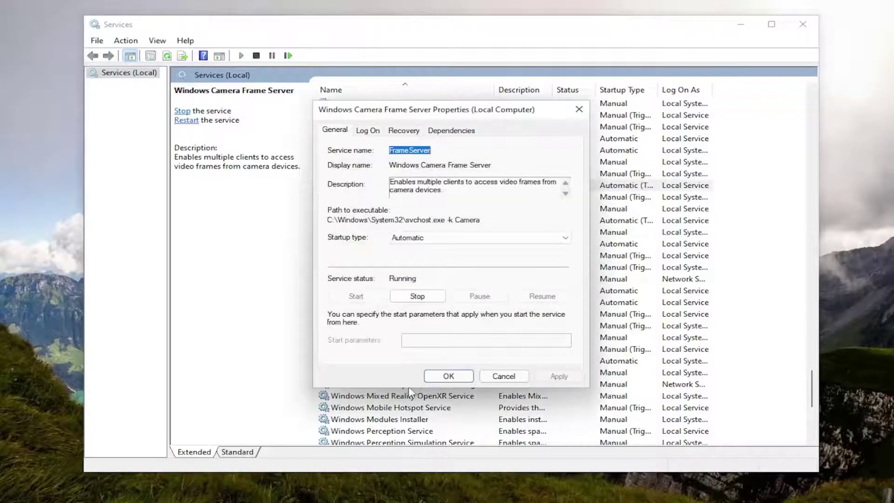
pyautogui.click(438, 377)
# Set Windows Camera Frame Server Monitor to Automatic startup and start it.
pyautogui.doubleClick(366, 200)
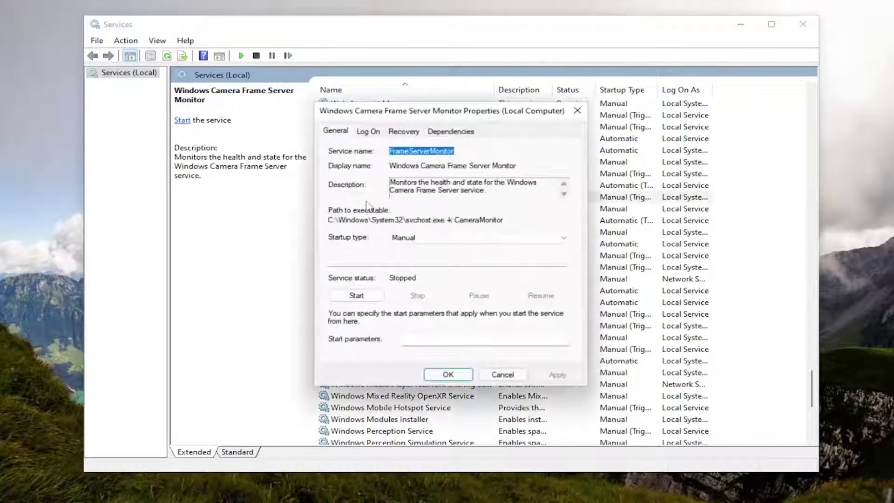
pyautogui.click(447, 238)
pyautogui.click(447, 252)
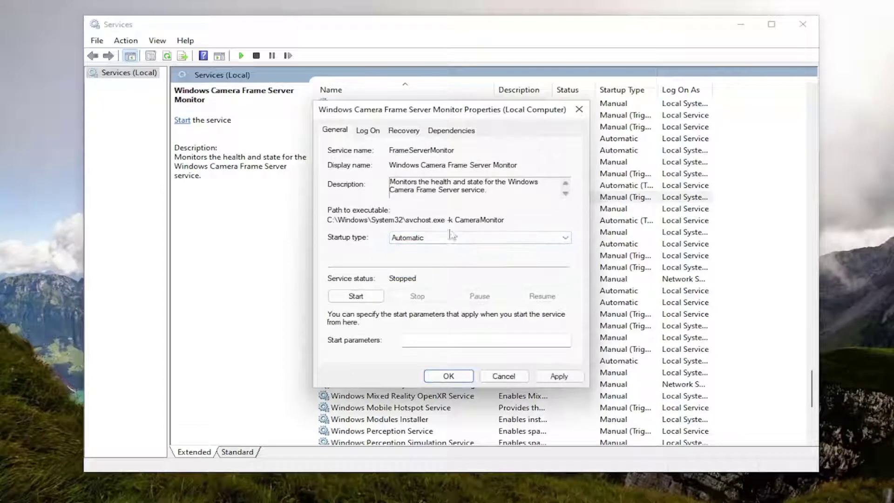
pyautogui.click(358, 296)
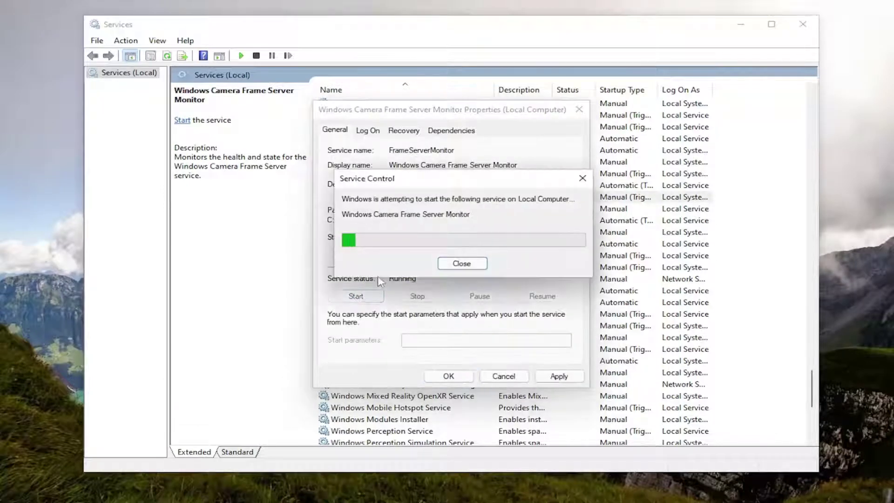
pyautogui.click(448, 375)
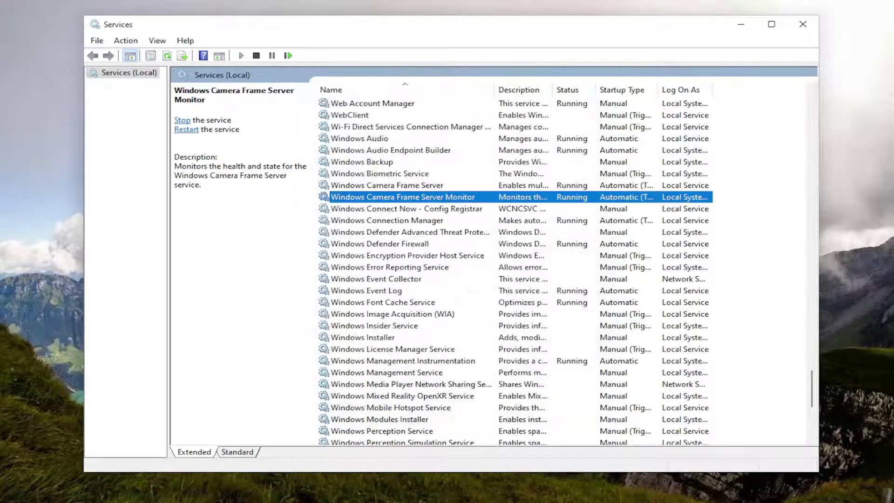